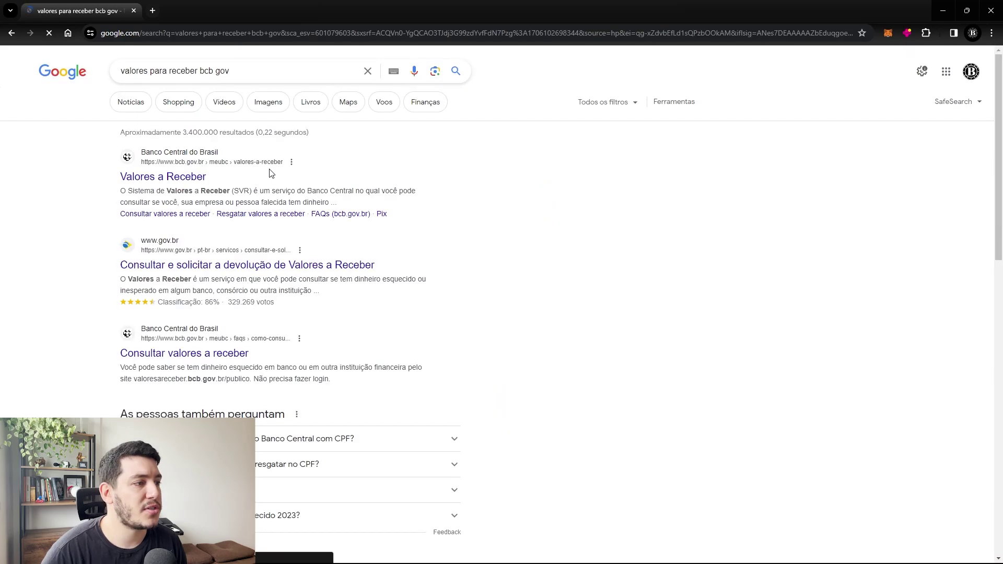
Open Banco Central's Valores a Receber public consultation and fill in the person's CPF number
left_click(176, 181)
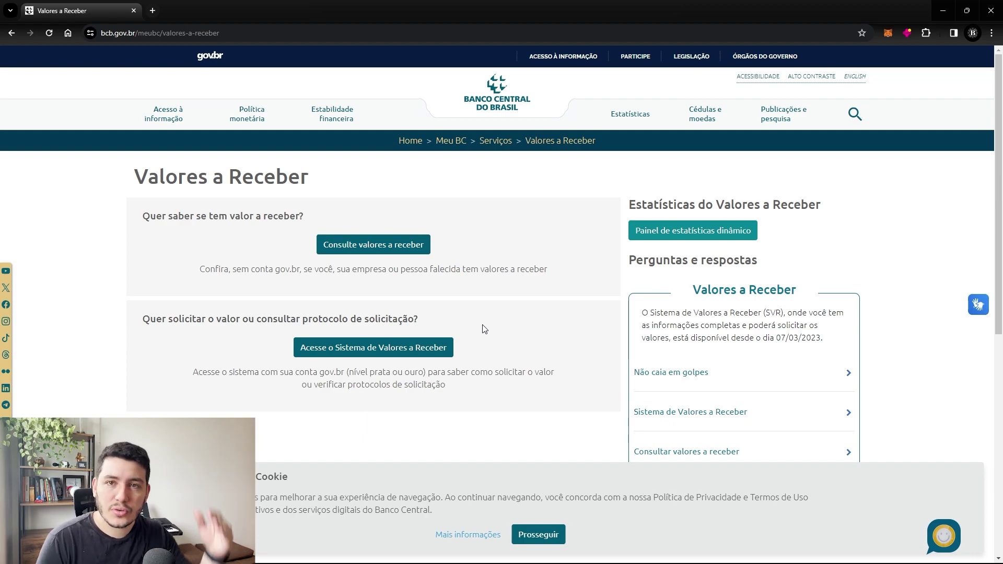
left_click(385, 254)
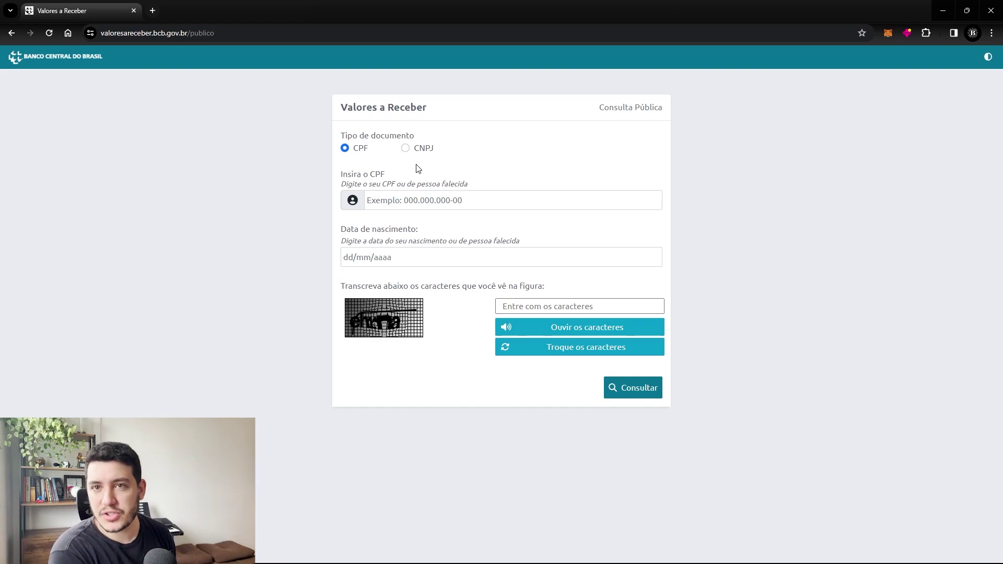
left_click(450, 201)
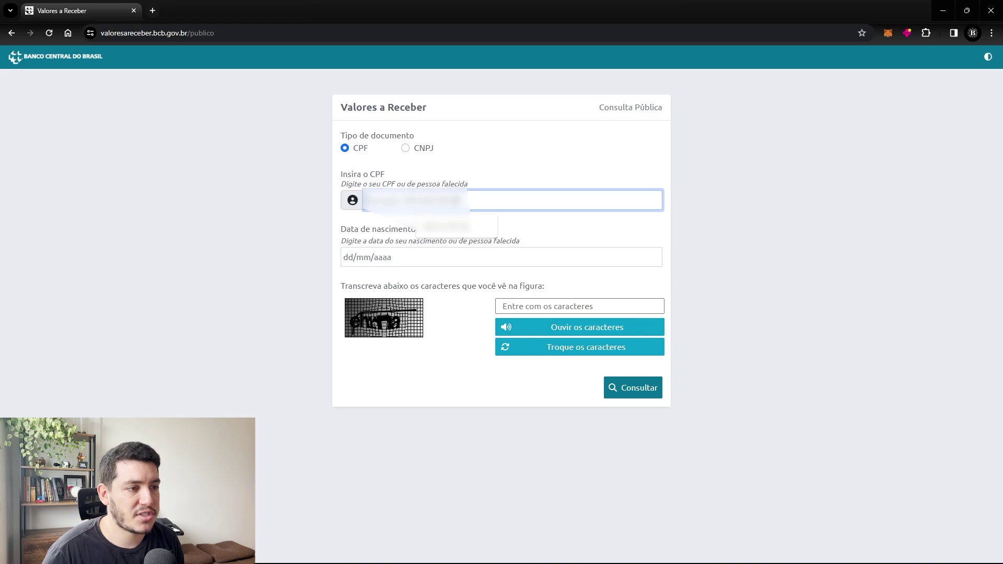
key("Down")
key("Return")
Fill in the date of birth, transcribe the captcha characters and run the consultation
left_click(450, 261)
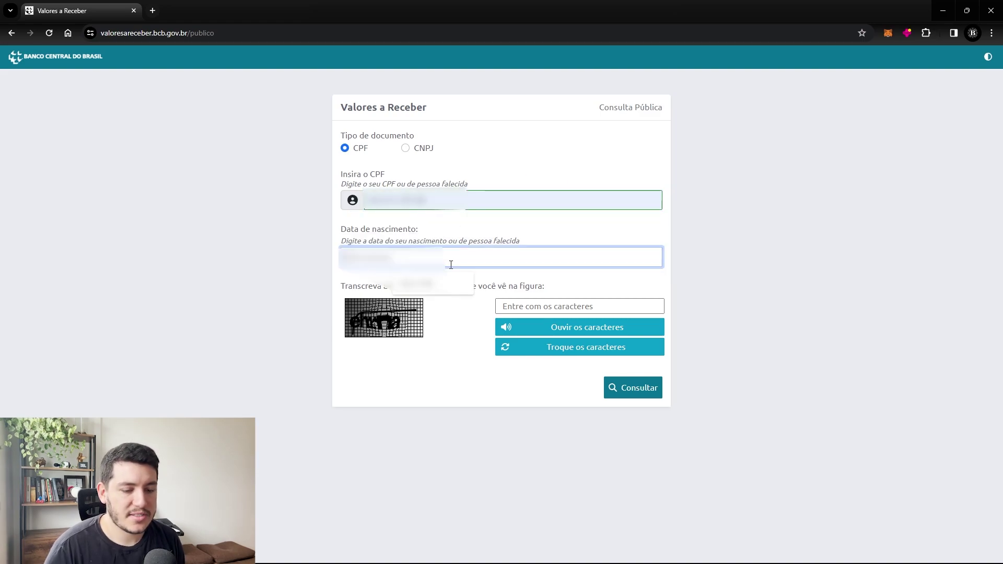
key("Down")
key("Return")
key("Tab")
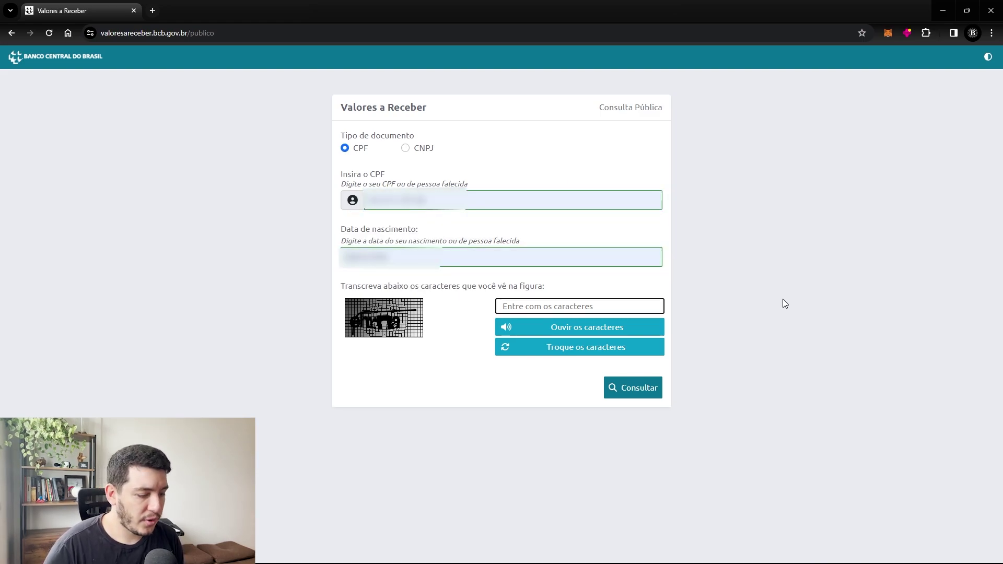
type("ehcna")
left_click(639, 389)
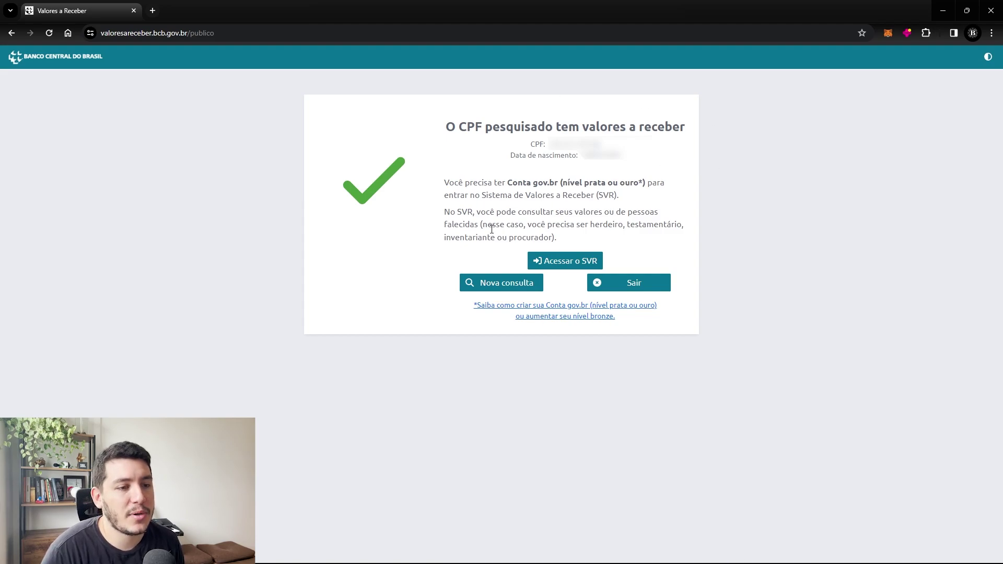
Sign in to the SVR through gov.br with the CPF number and account password, allowing location access
left_click(566, 265)
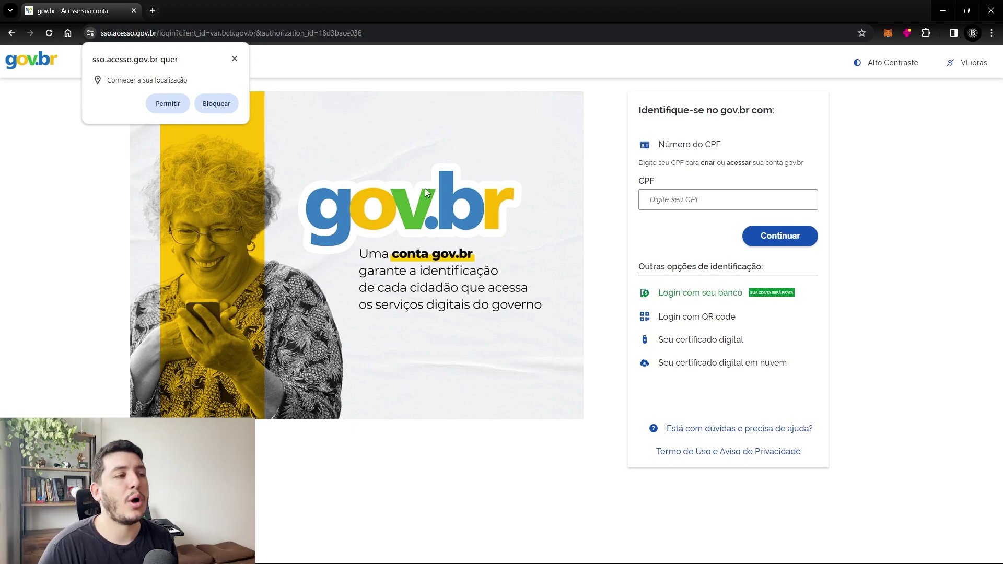
left_click(168, 104)
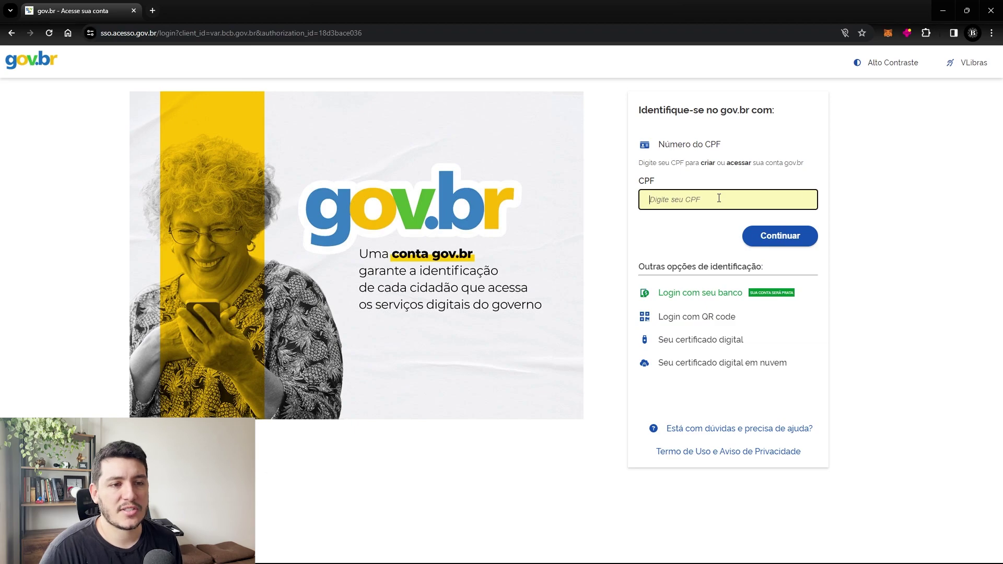
left_click(731, 248)
left_click(786, 237)
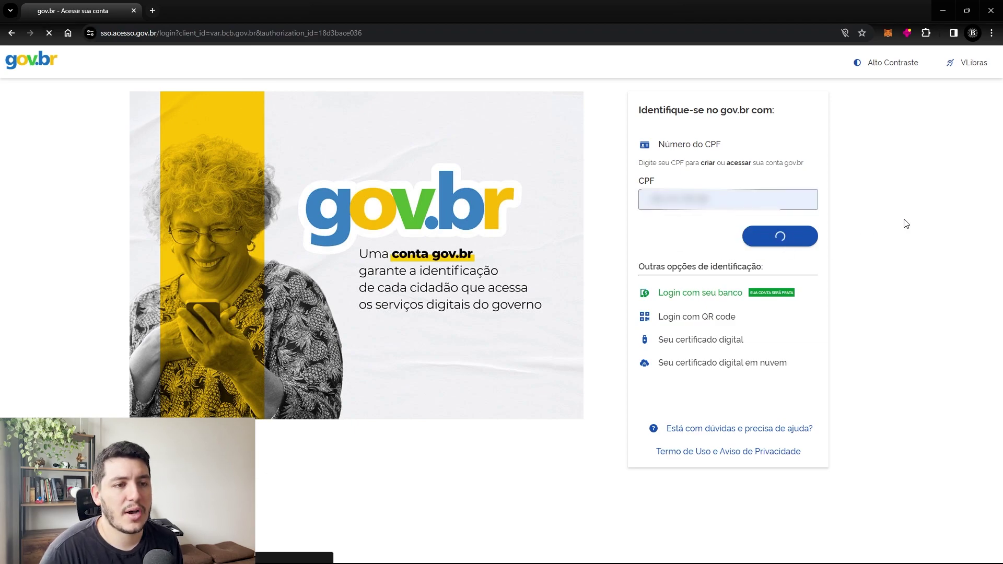
left_click(790, 246)
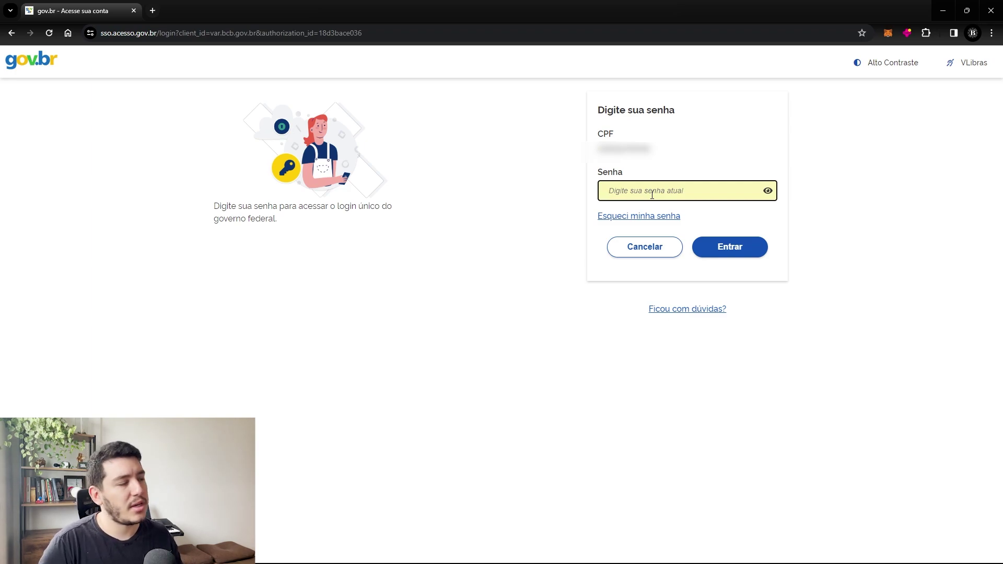
type("•")
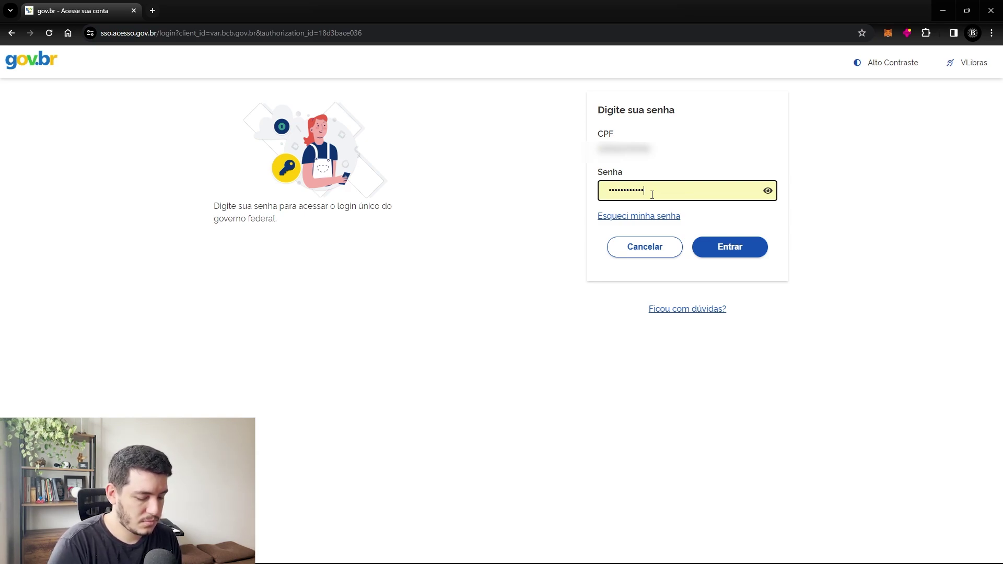
left_click(740, 249)
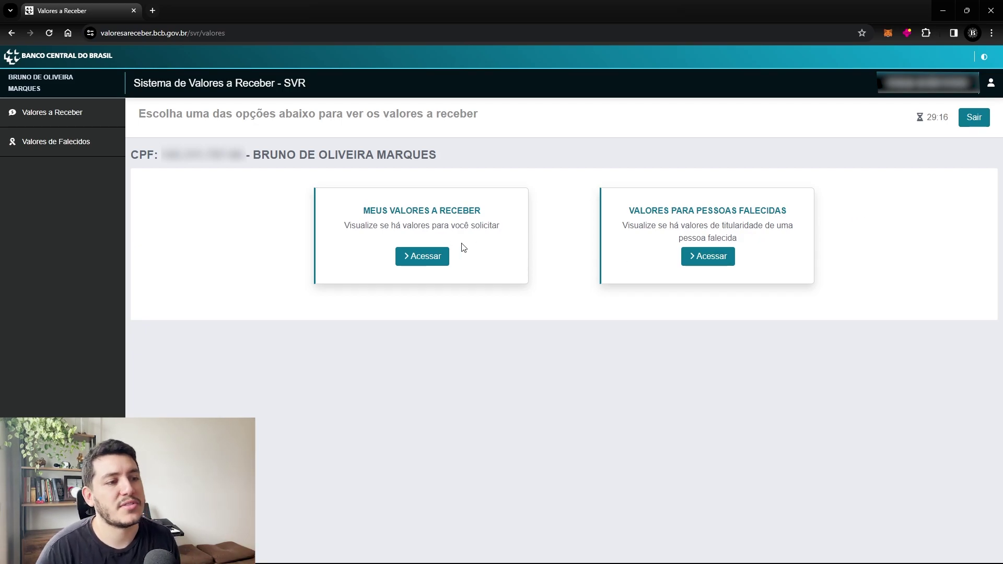
Access Meus Valores a Receber, accepting and confirming the Termo de ciência
left_click(433, 260)
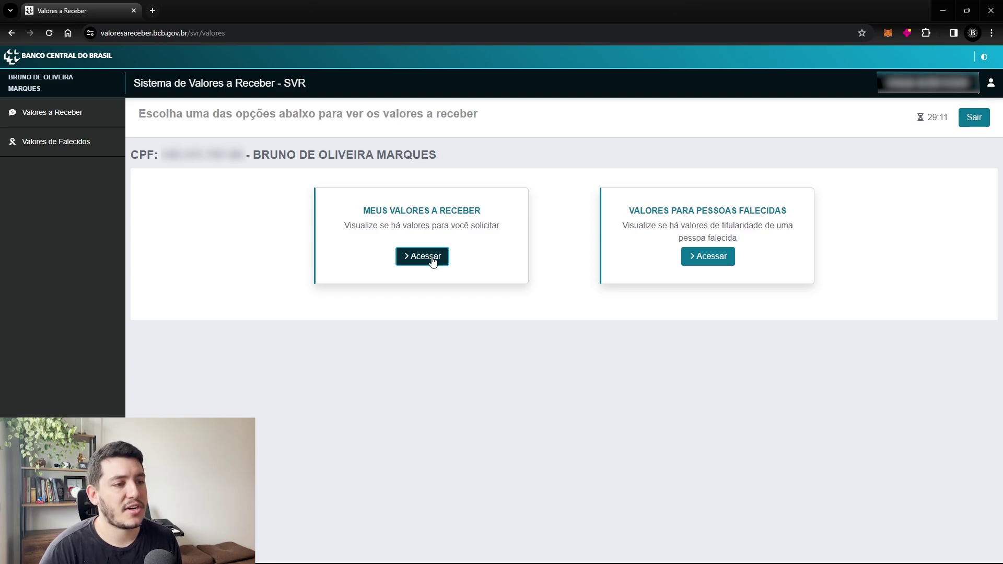
left_click(285, 283)
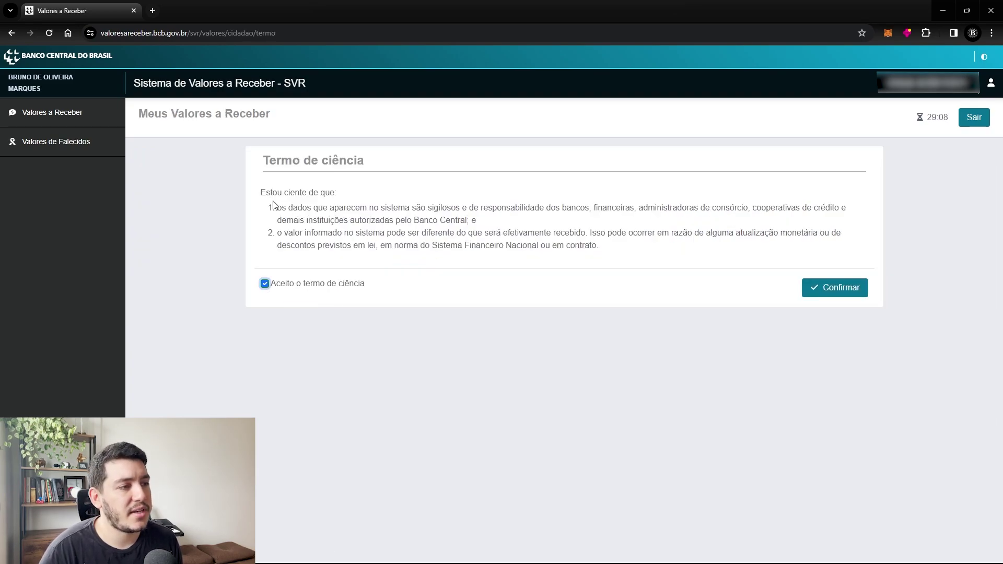
left_click(835, 296)
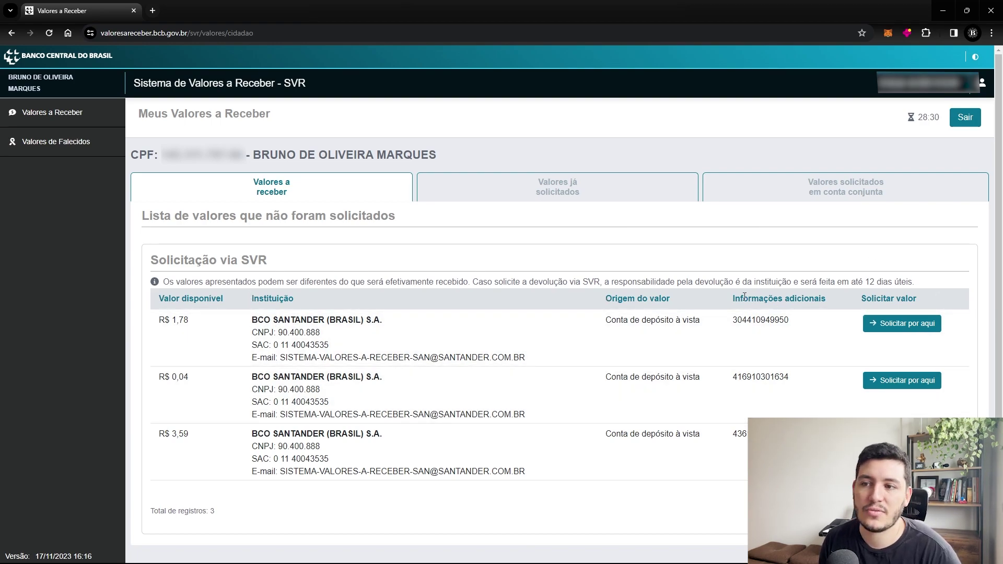
Check the values already requested and return to the list of values to receive
left_click(571, 201)
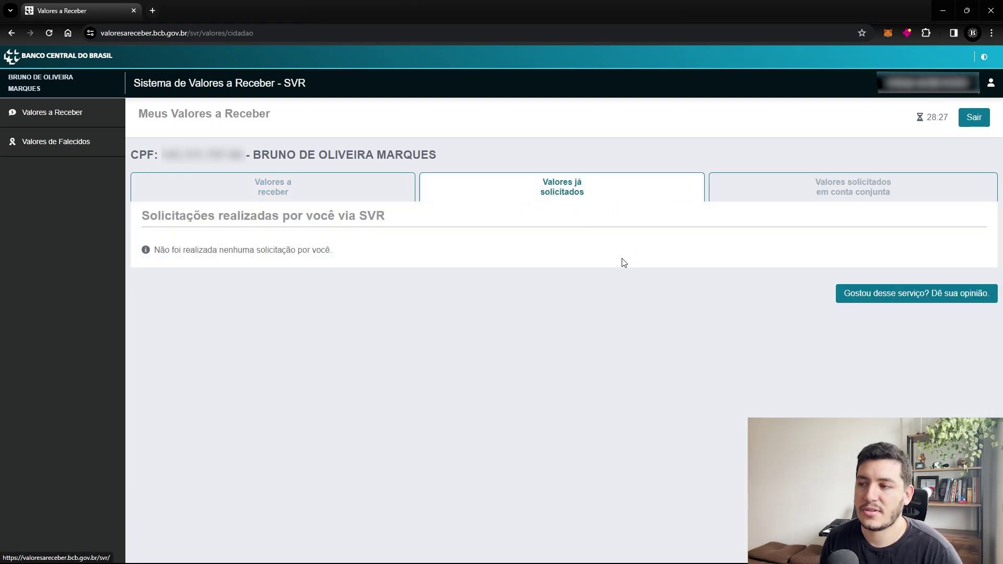
left_click(314, 192)
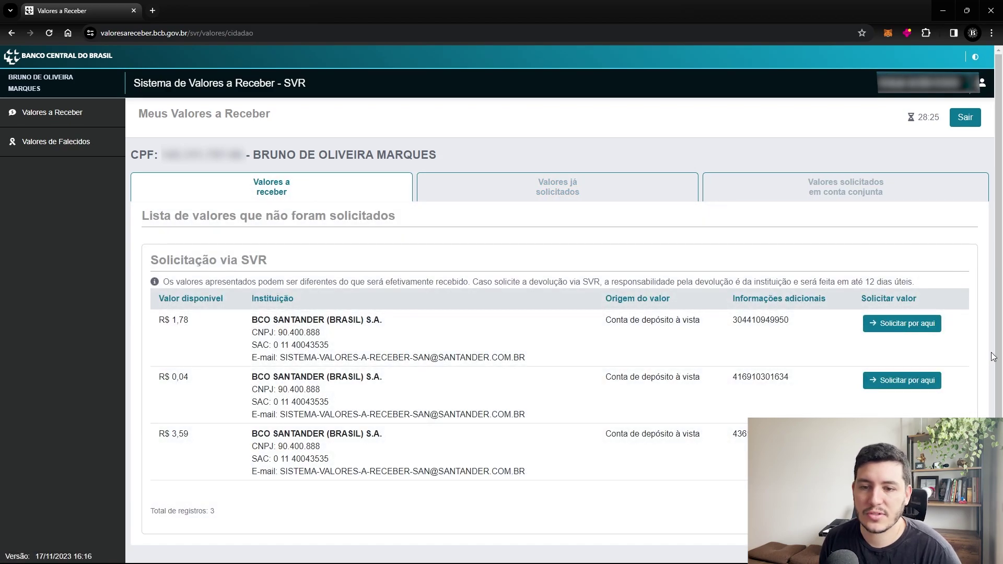
Start the request for Santander's R$ 1,78 and select the Pix key linked to the Banco Inter checking account
left_click(886, 325)
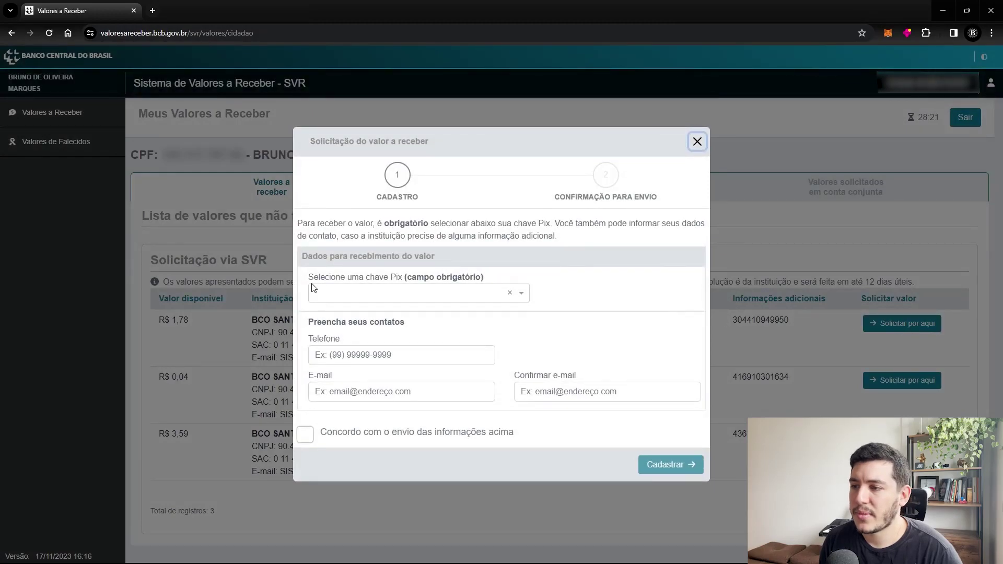
left_click(314, 289)
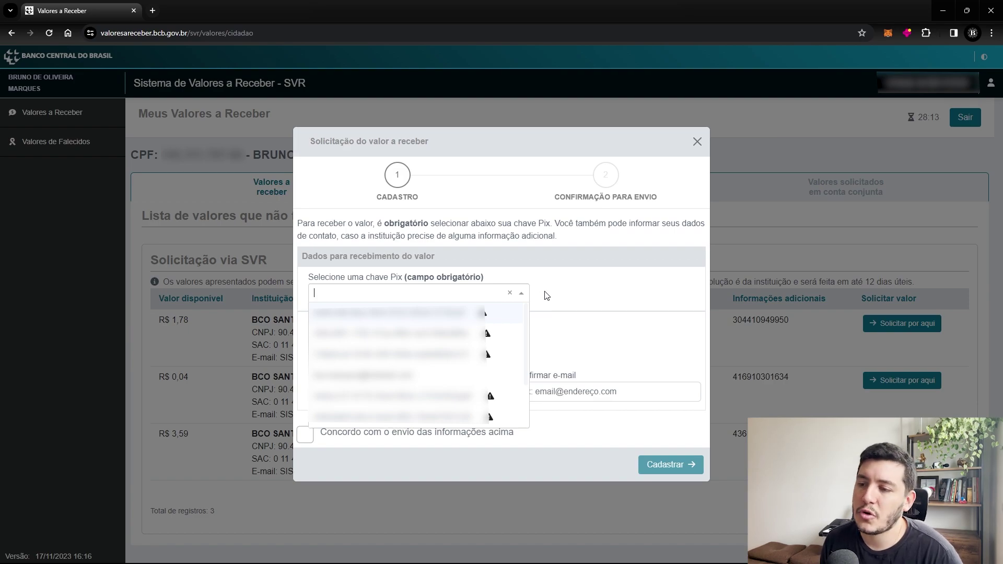
scroll(511, 340, "down", 3)
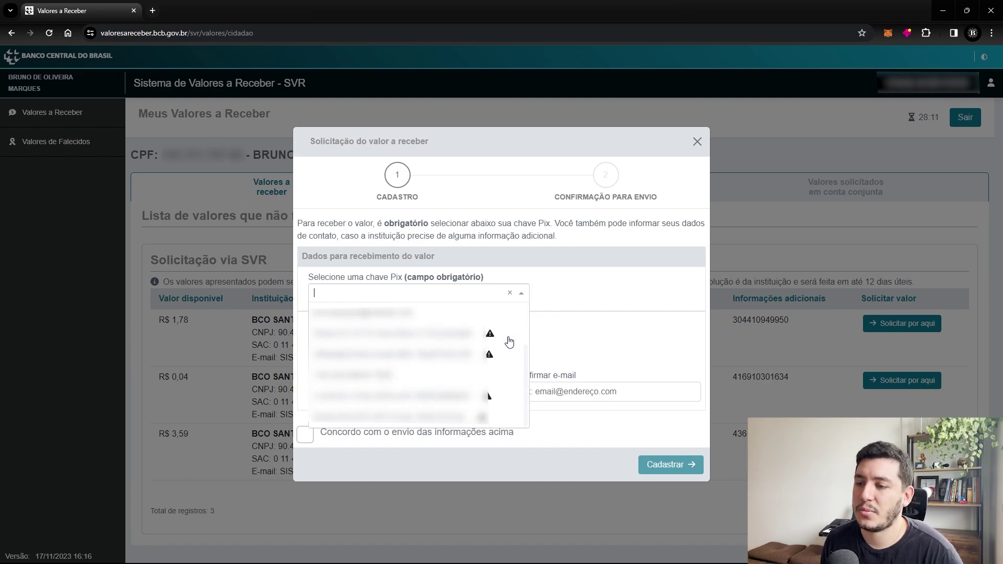
left_click(403, 381)
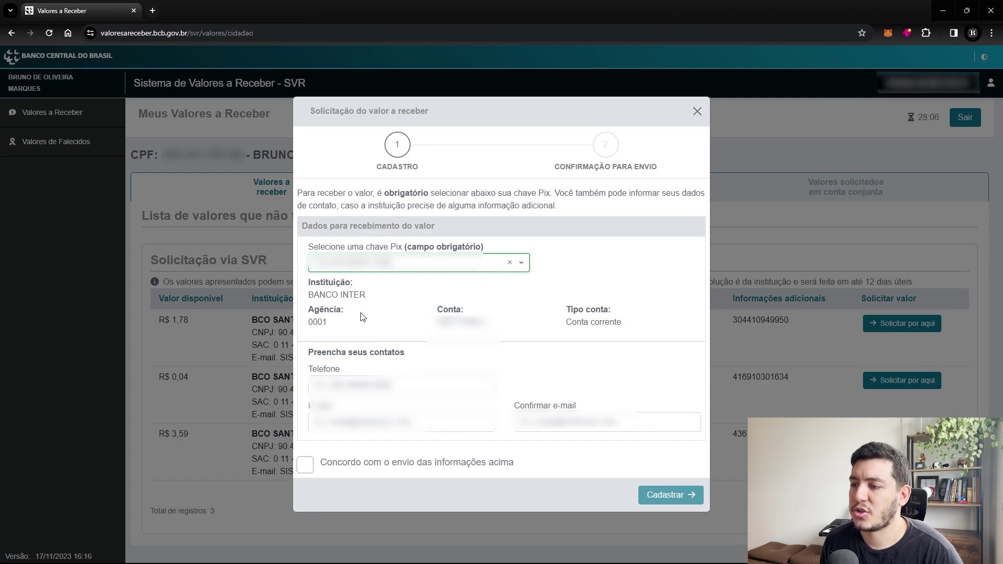
Fill in the contact phone and e-mail, agree to sending the information, register it and submit the request
key("Tab")
key("Down")
key("Return")
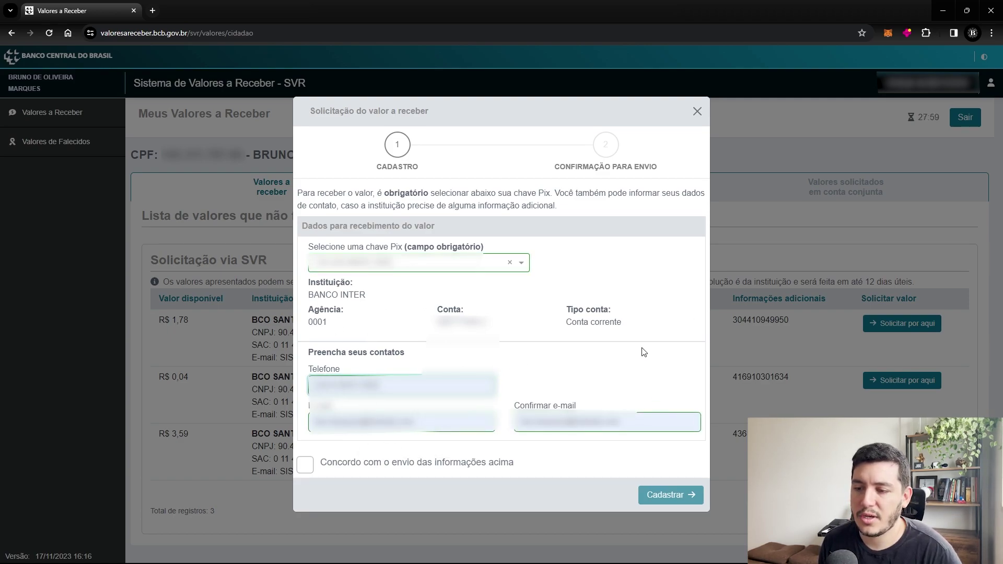
left_click(340, 463)
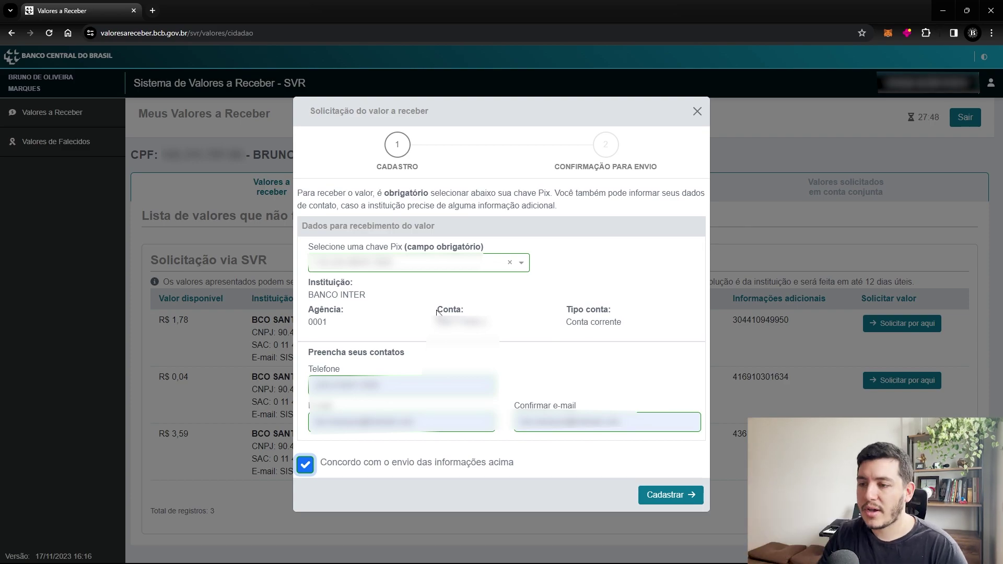
left_click(670, 500)
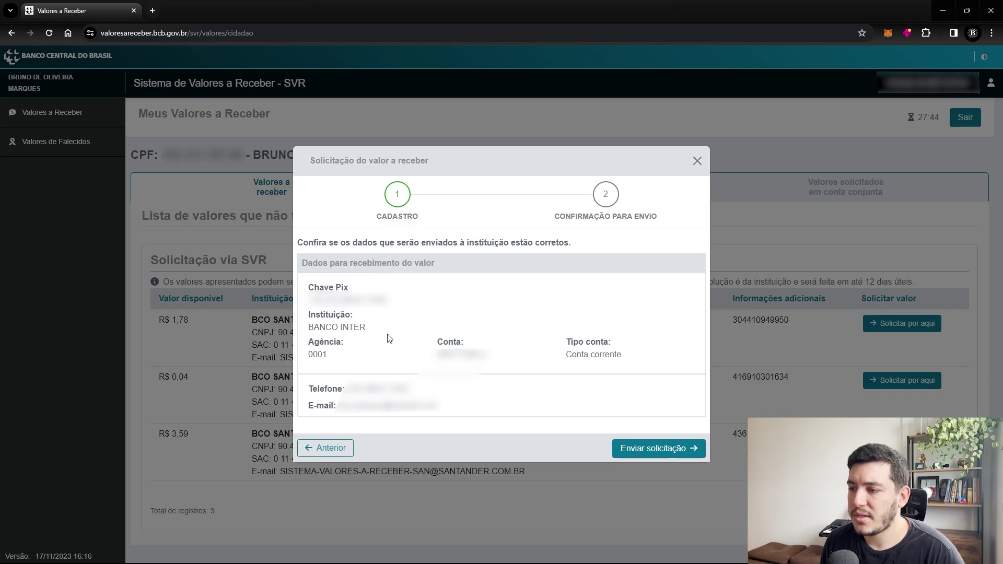
left_click(662, 449)
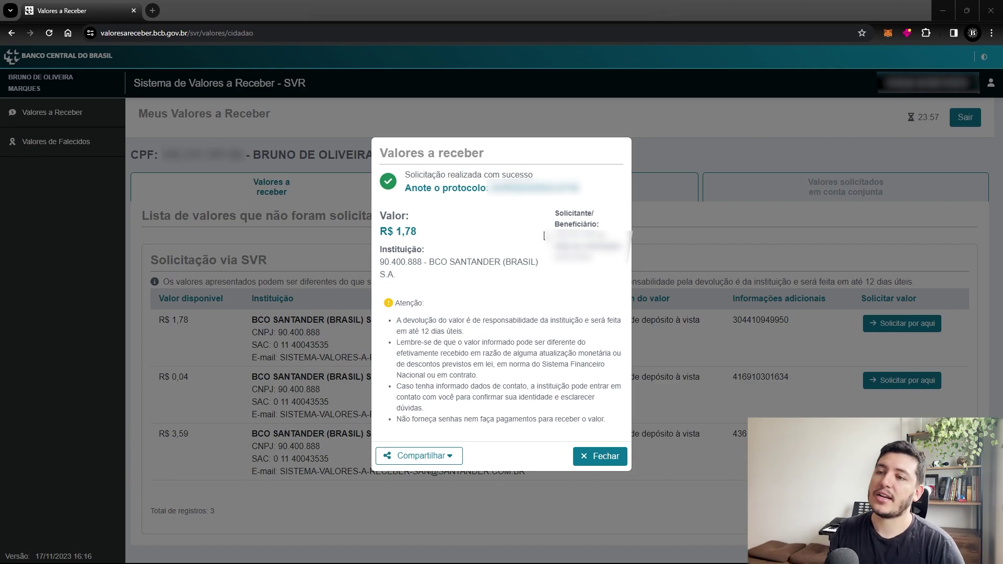
Highlight the 12-business-day refund notice, close the request receipt and view the values already requested
left_click_drag(397, 320, 484, 334)
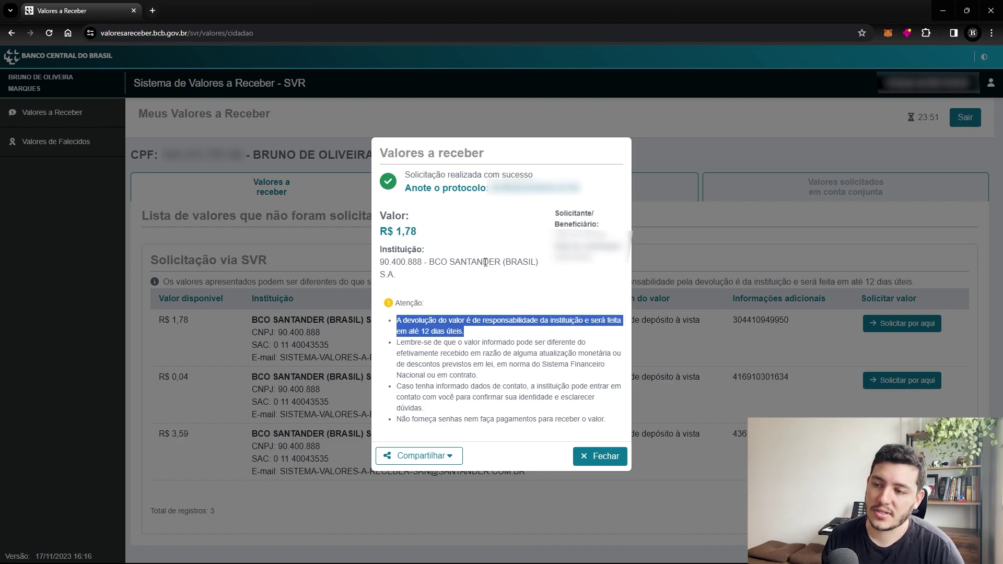
left_click(508, 329)
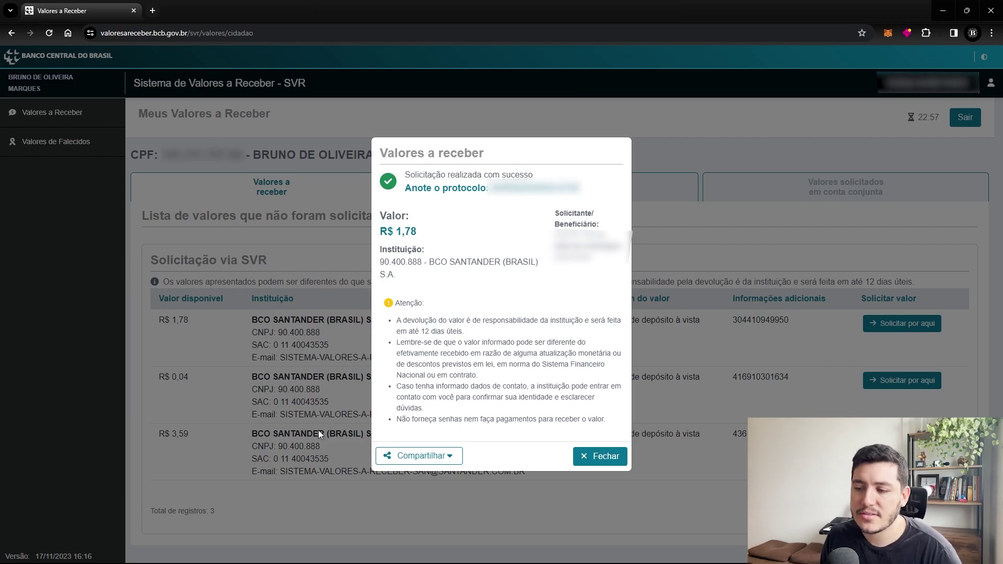
left_click(600, 458)
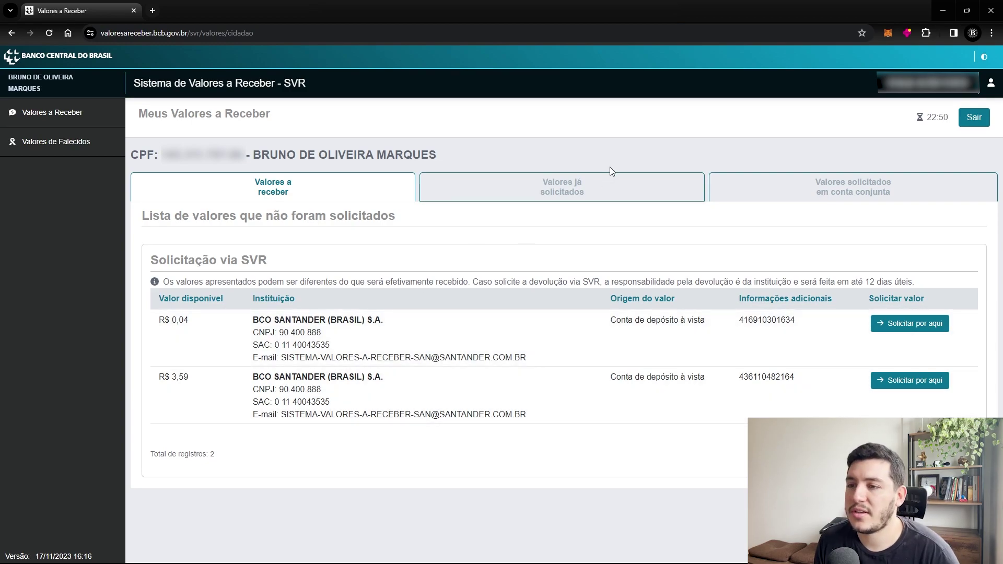
left_click(572, 197)
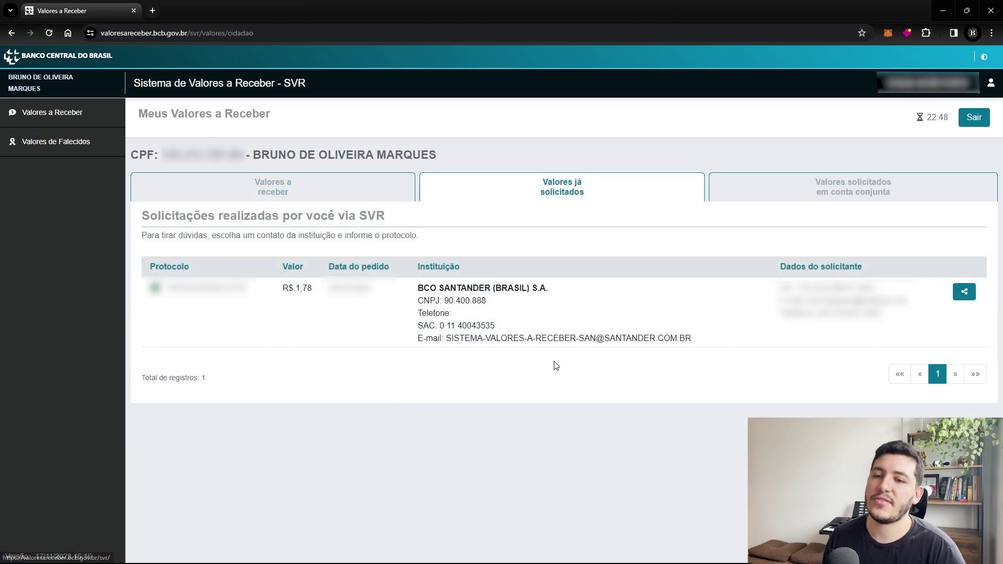
Request Santander's R$ 0,04 from the values to receive with the same Pix key, agreeing to the terms and submitting
left_click(386, 189)
left_click(927, 335)
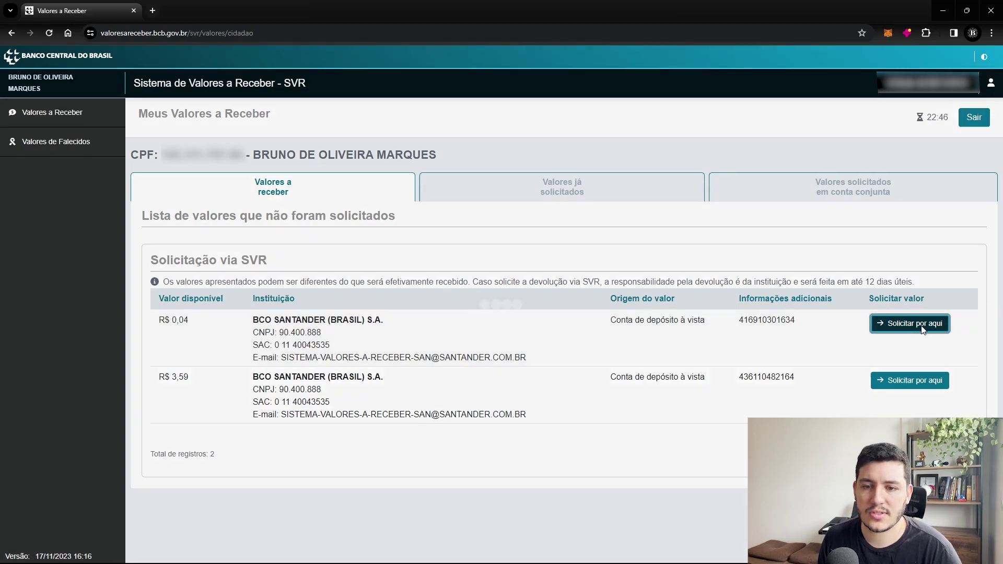
left_click(392, 294)
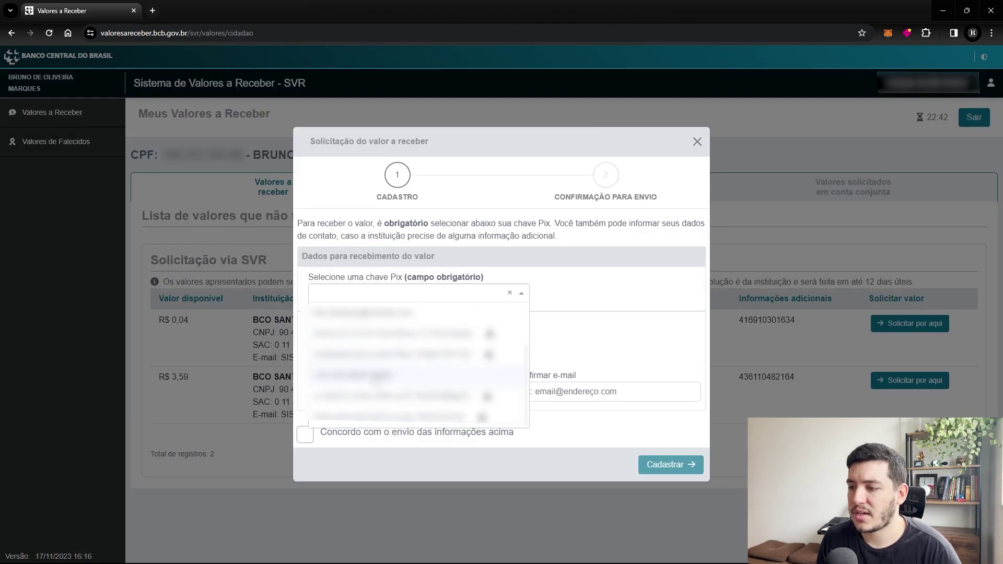
left_click(377, 375)
left_click(309, 466)
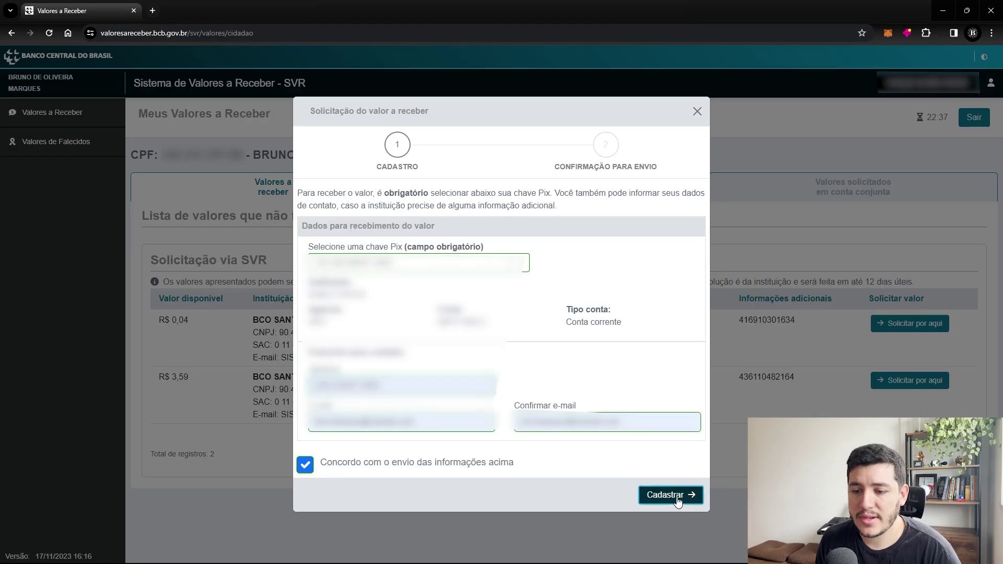
left_click(667, 494)
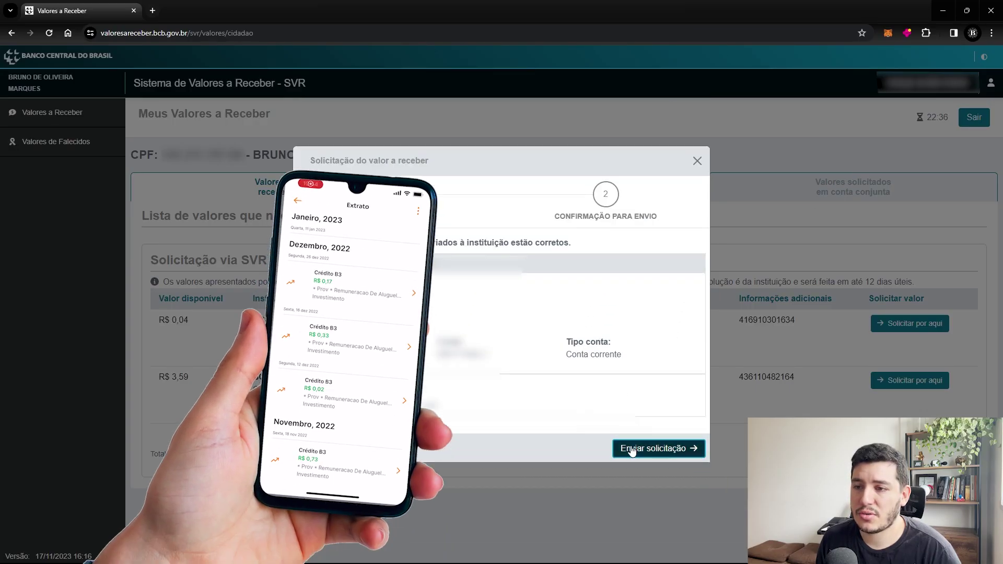
left_click(627, 442)
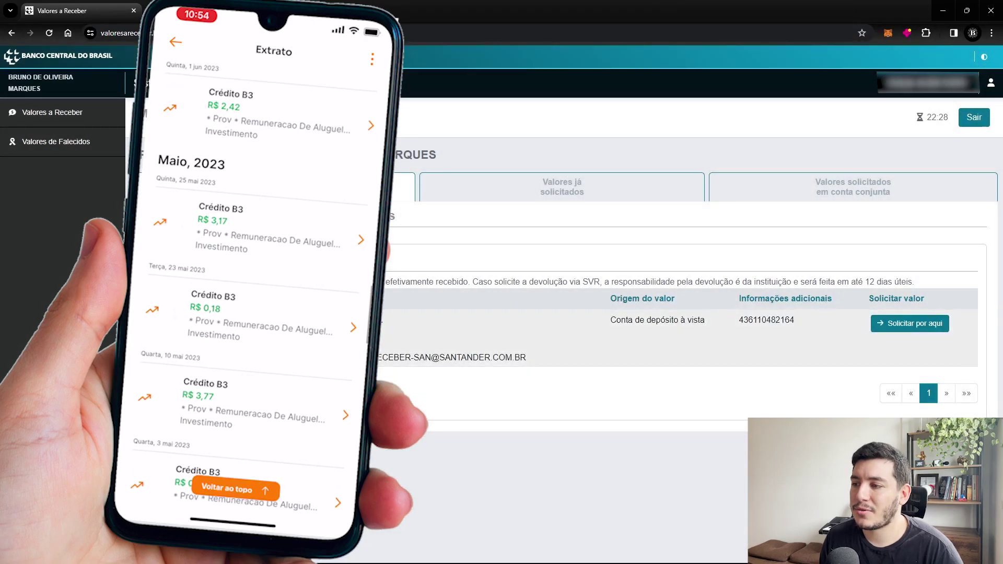
Request Santander's remaining R$ 3,59 with the Pix key and contact details, and view the values already requested
left_click(891, 324)
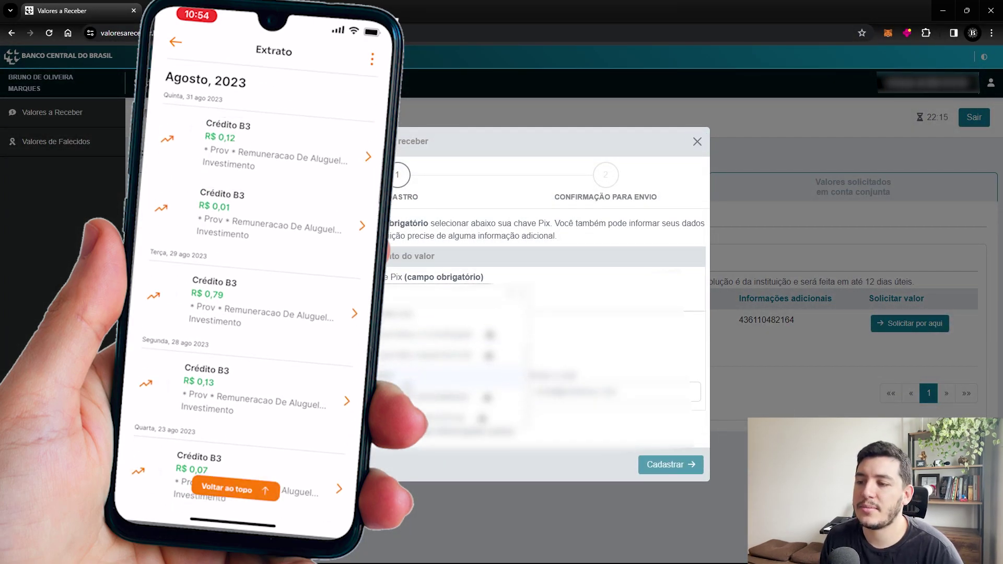
left_click(428, 355)
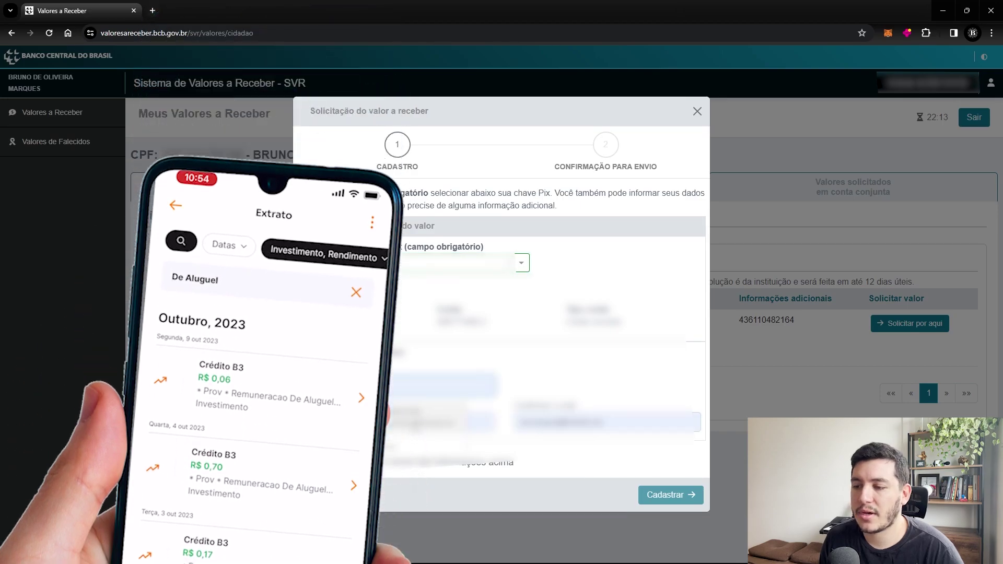
left_click(671, 495)
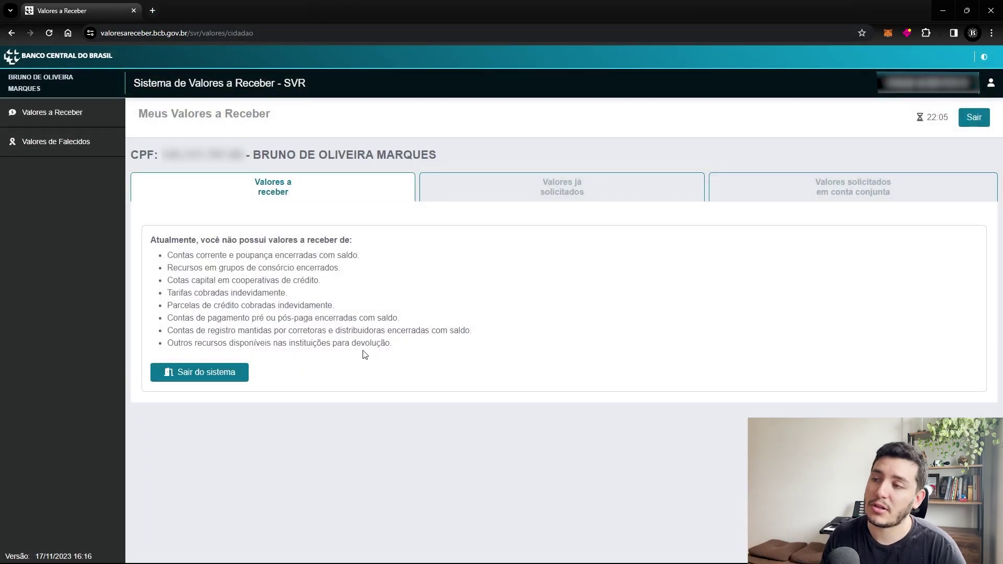
left_click(565, 196)
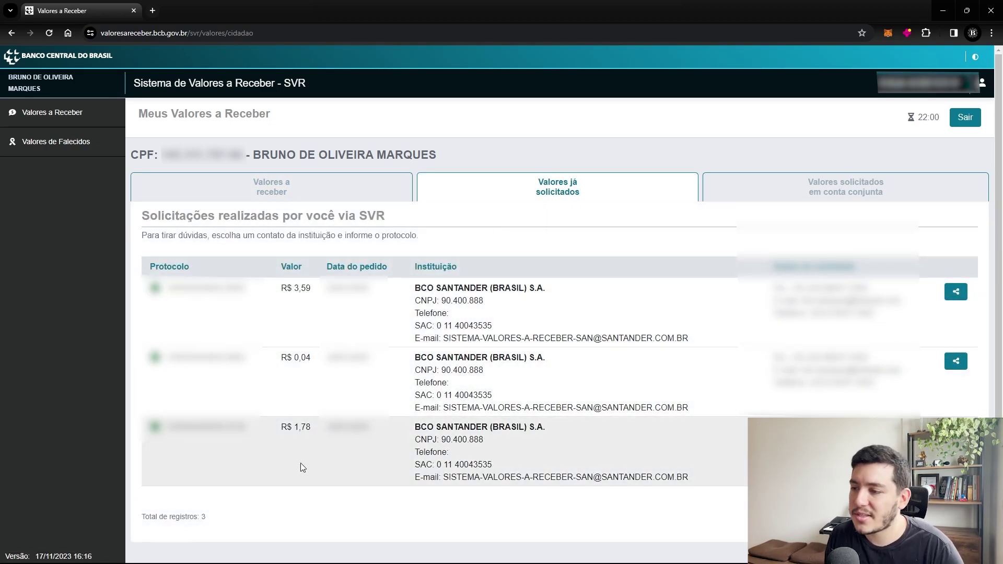